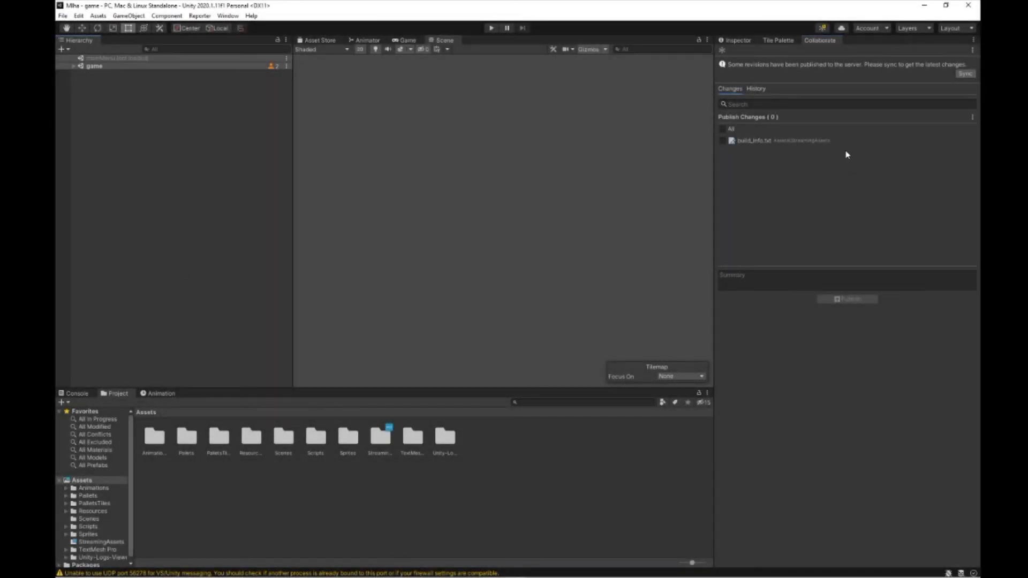
Tick build_info.txt with the summary 'LetMetry', attempt a sync, and show the resulting Console error.
left_click(722, 141)
left_click(758, 276)
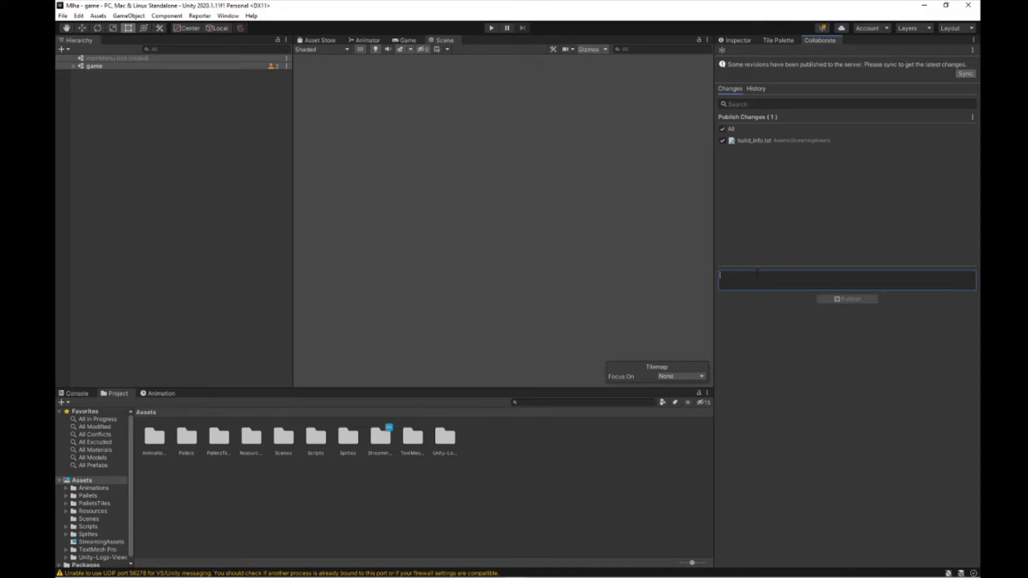
type("LetMetry")
left_click(782, 315)
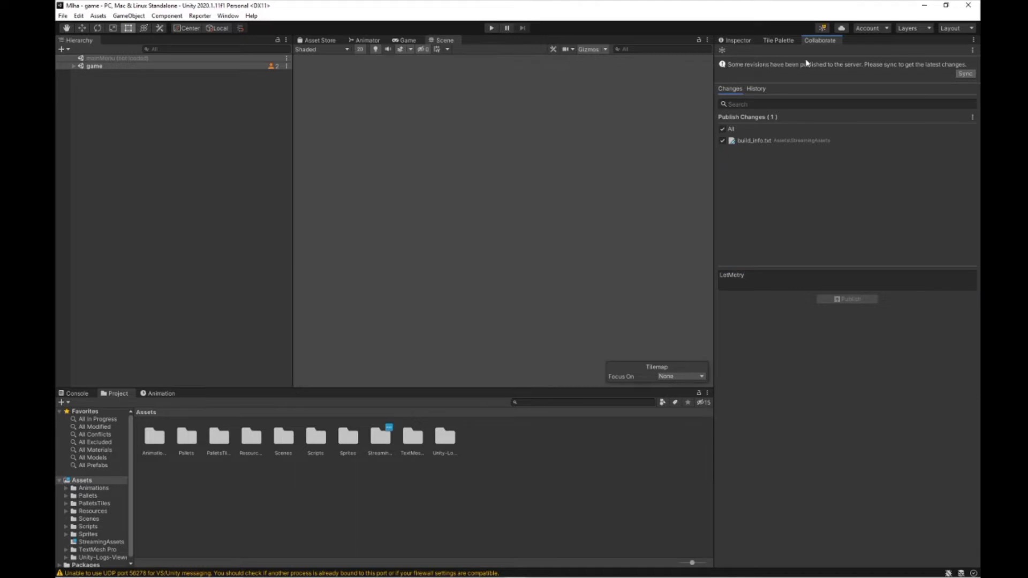
left_click(963, 73)
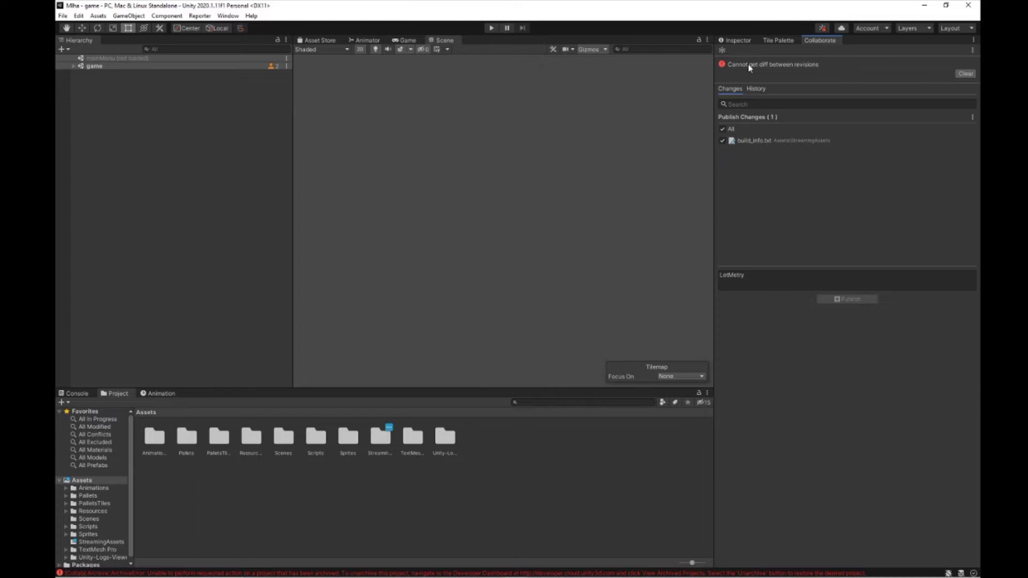
left_click(74, 393)
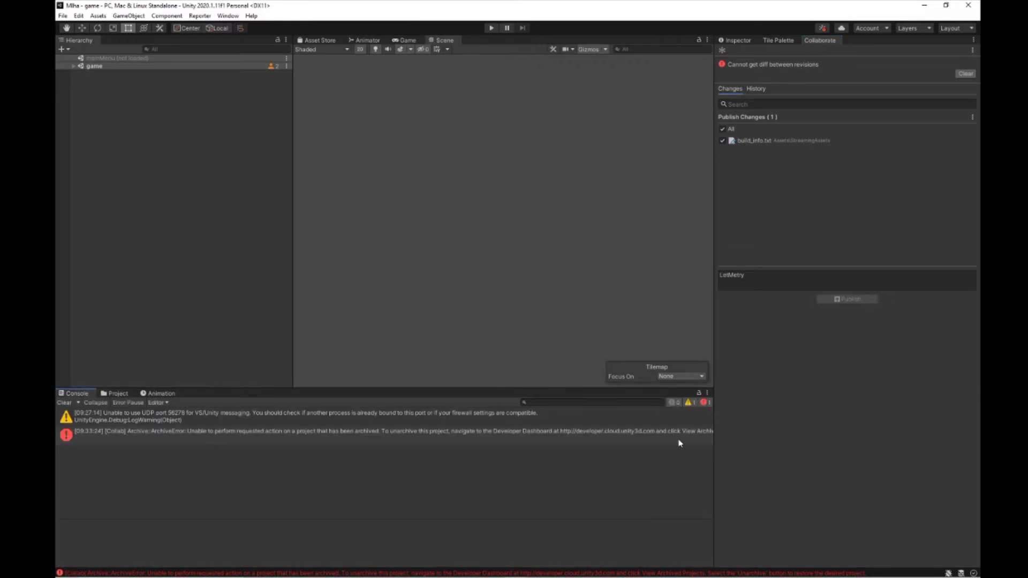
In Package Manager, switch the source to Unity Registry and search 'Version Control'.
left_click(231, 17)
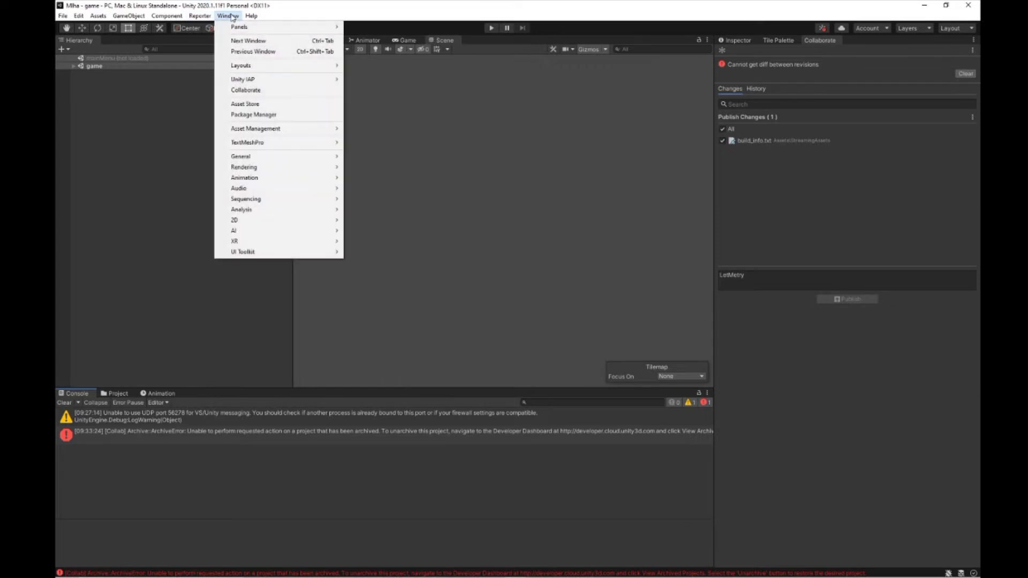
left_click(247, 114)
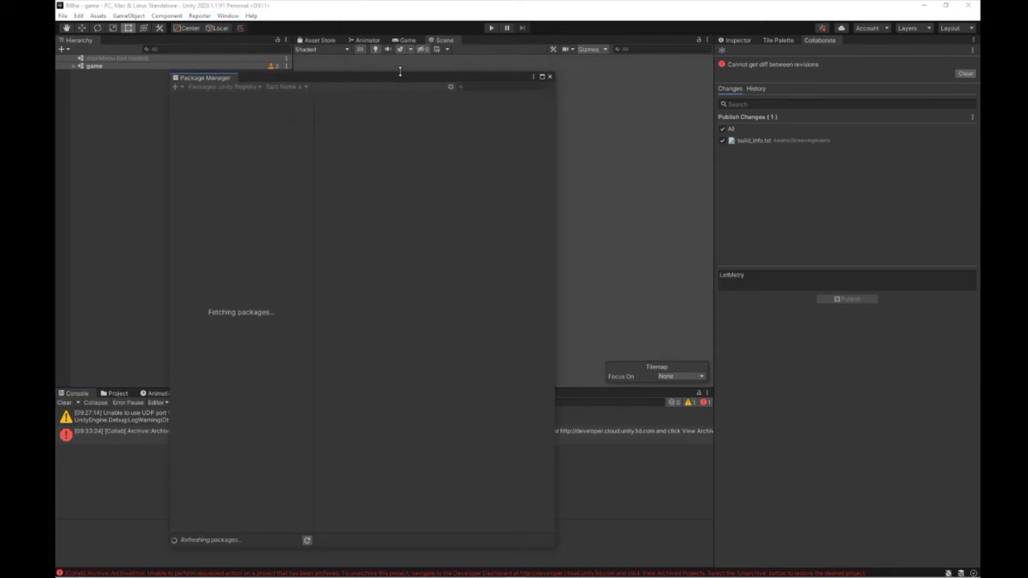
left_click_drag(271, 79, 390, 57)
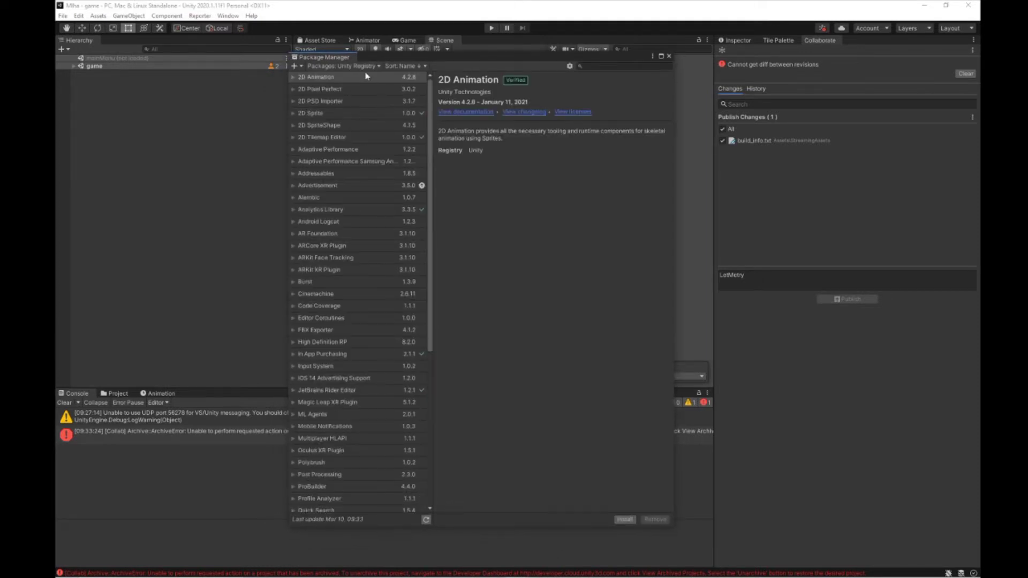
left_click(342, 66)
left_click(352, 78)
type("Version Control")
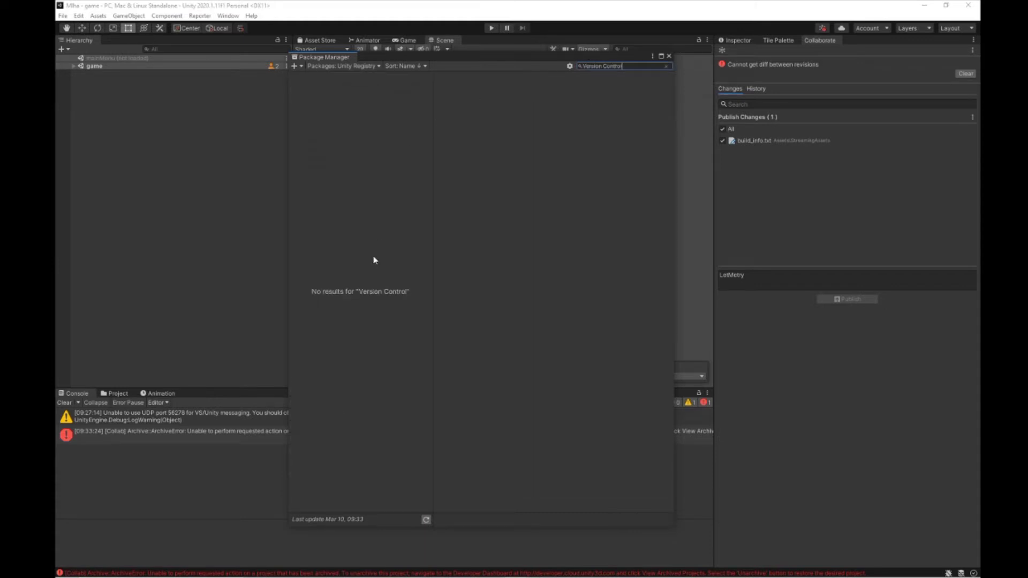
Set the project to Unity 2021.2.14f1, open it, and confirm the version upgrade.
left_click(790, 132)
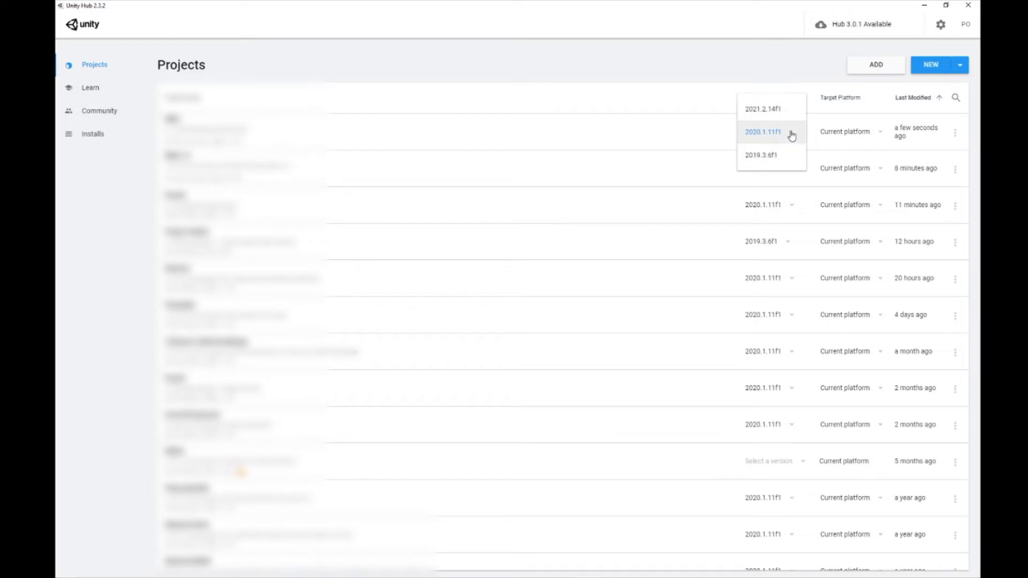
left_click(778, 109)
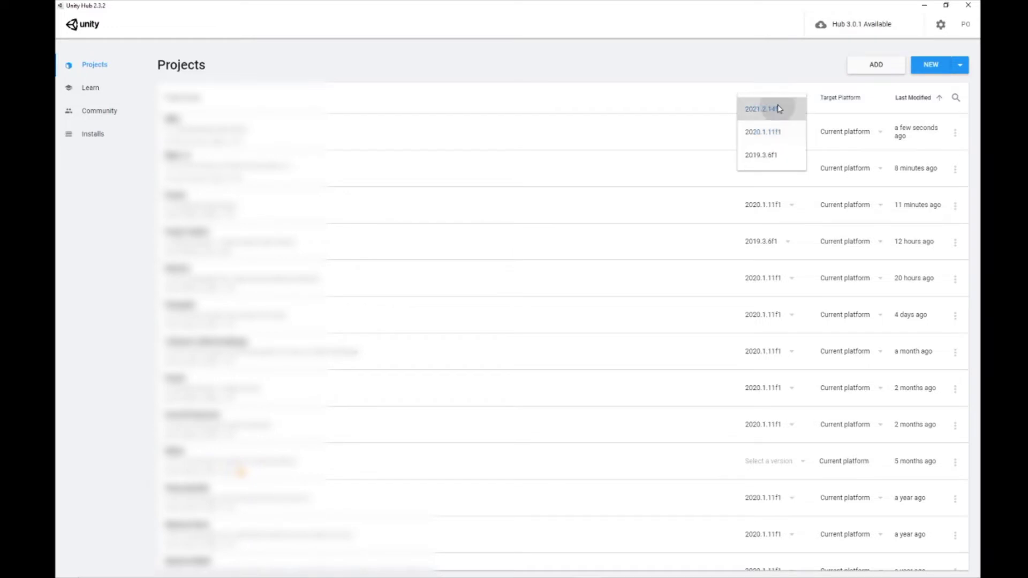
left_click(658, 138)
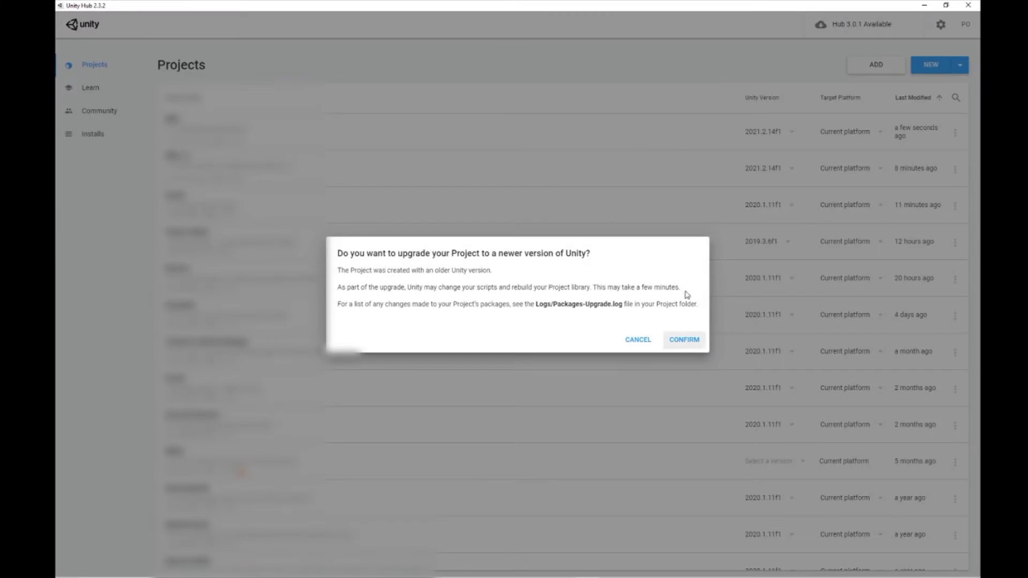
left_click(683, 341)
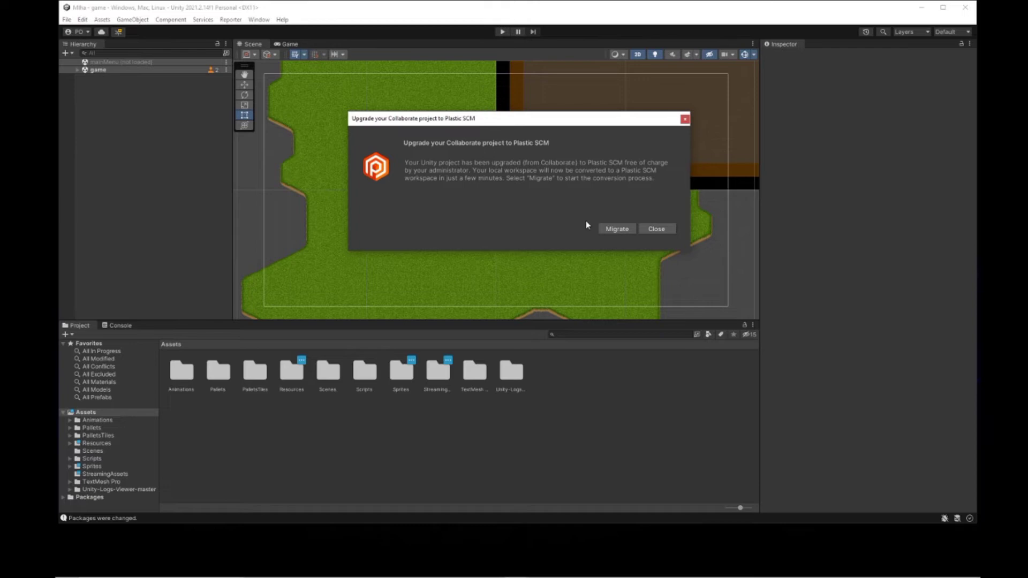
Choose Migrate in the Upgrade to Plastic SCM dialog and confirm with Yes.
left_click(625, 230)
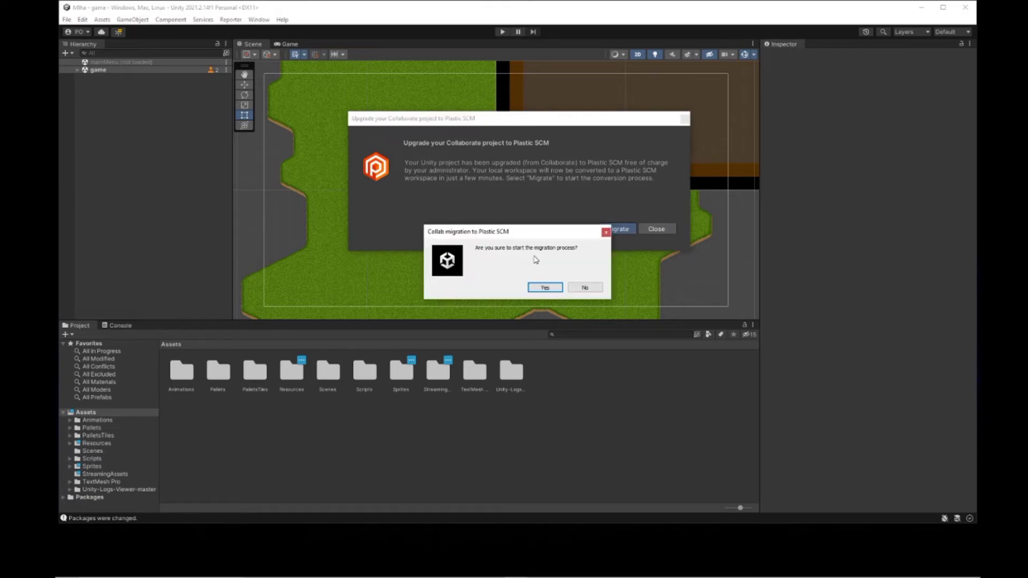
left_click(540, 286)
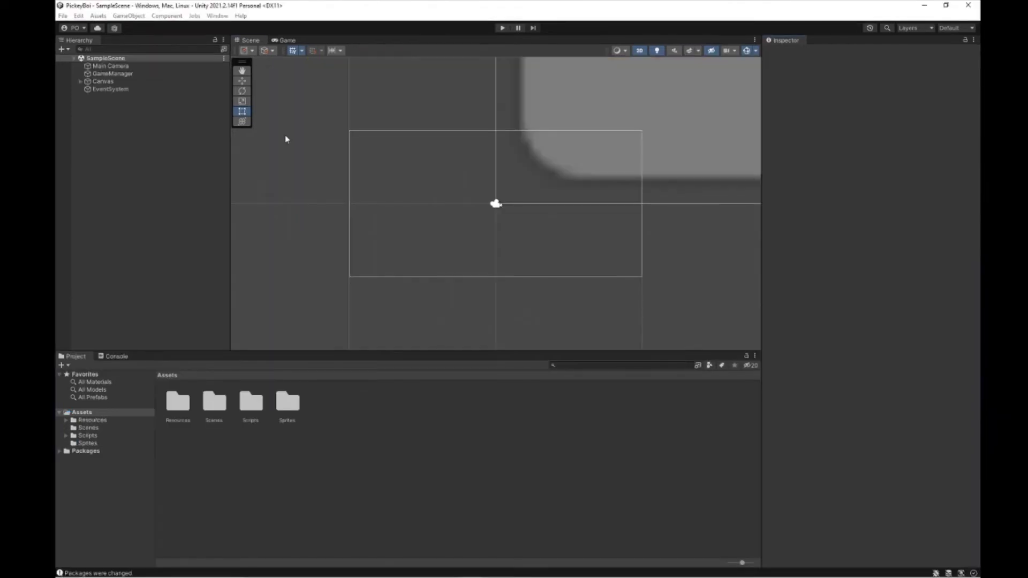
left_click(79, 15)
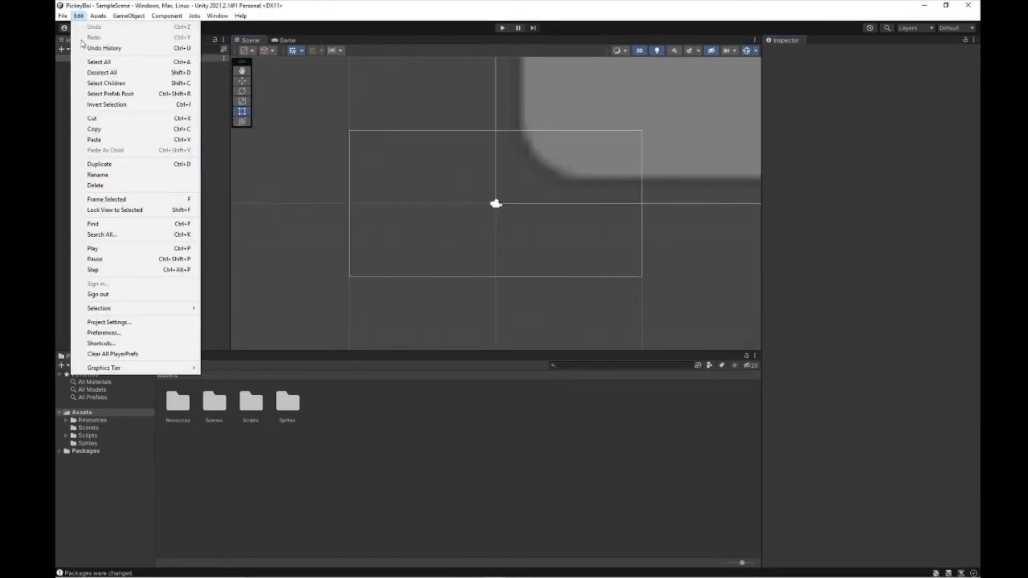
left_click(107, 322)
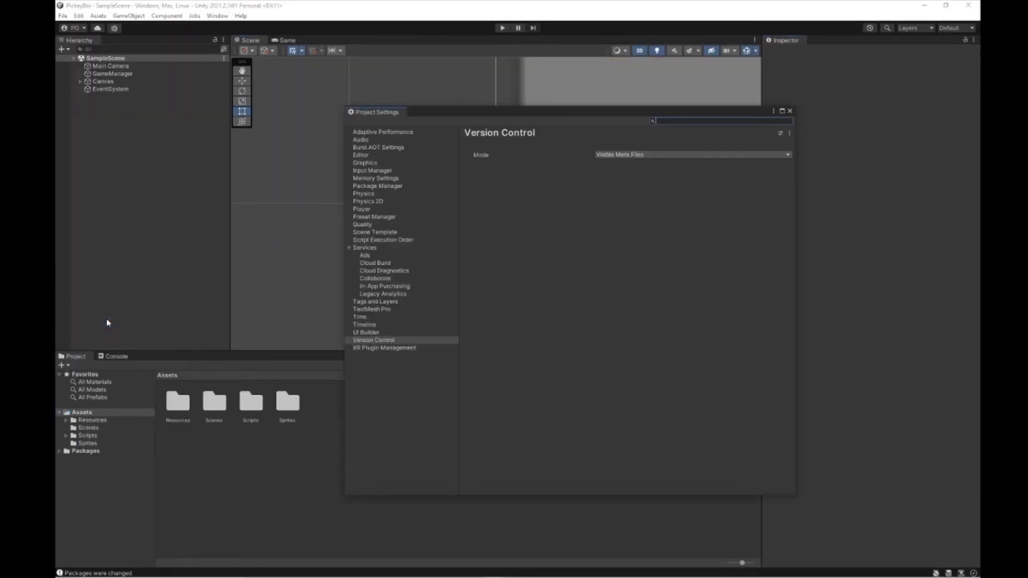
left_click(369, 332)
left_click(374, 340)
left_click(636, 154)
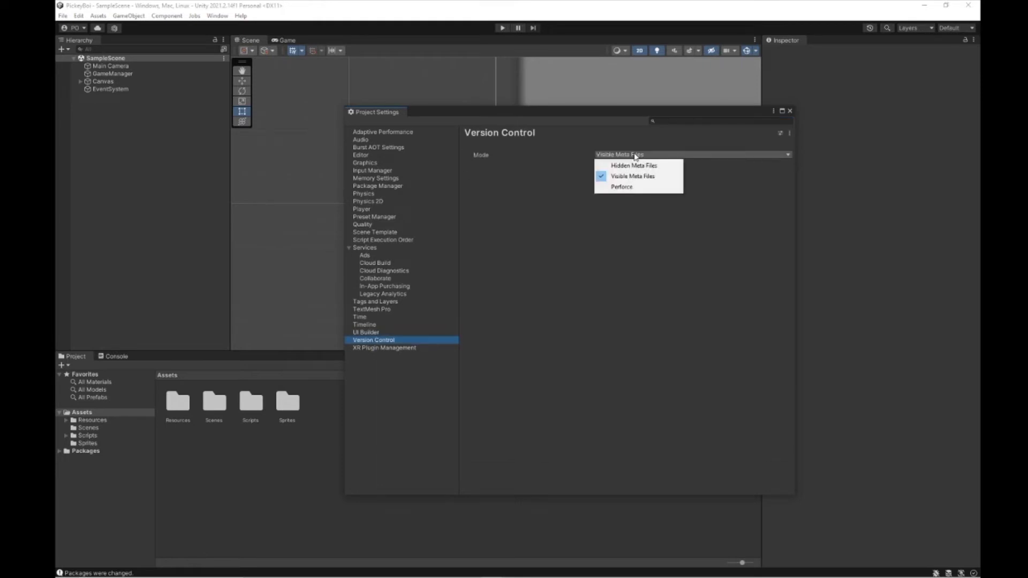
left_click(503, 207)
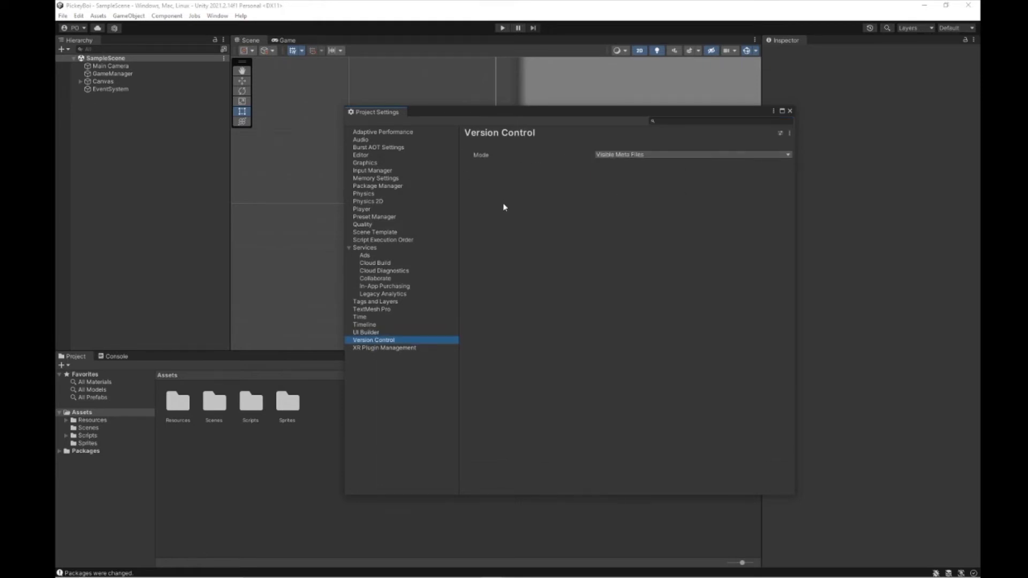
Check the Version Control package details in Package Manager, showing installed version 1.15.12, then close it.
left_click(789, 112)
left_click(217, 16)
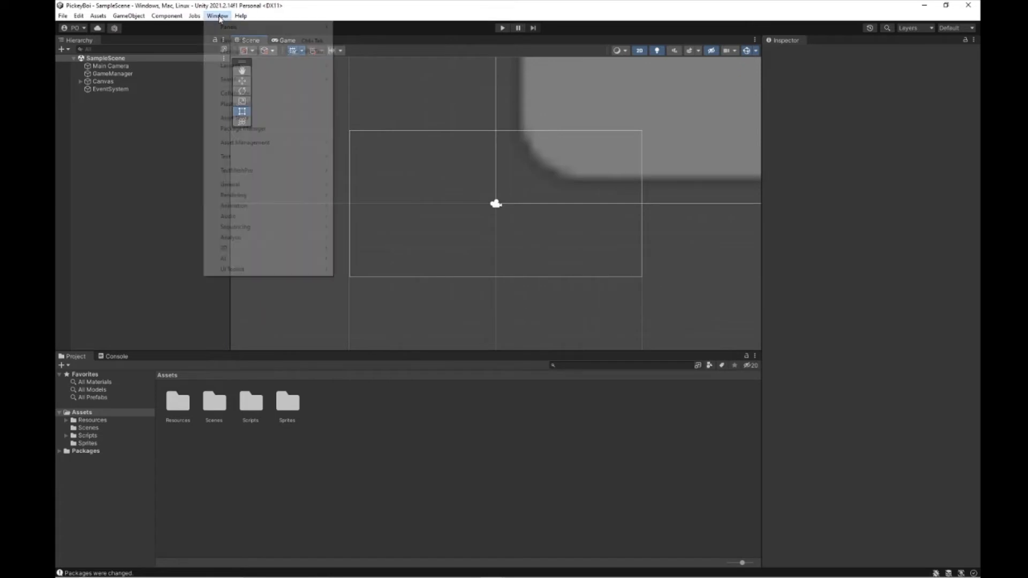
left_click(234, 129)
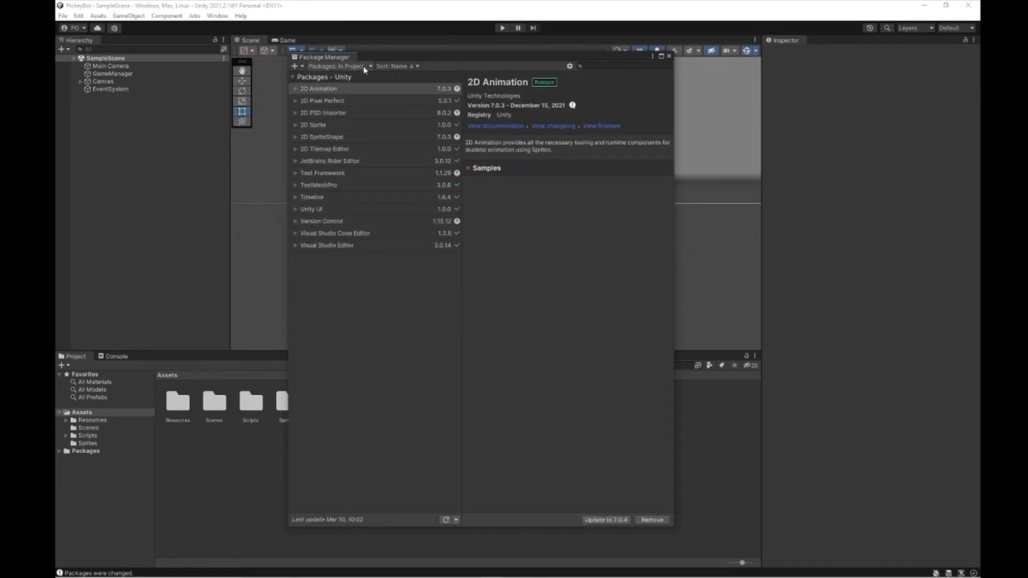
left_click(333, 222)
left_click(295, 224)
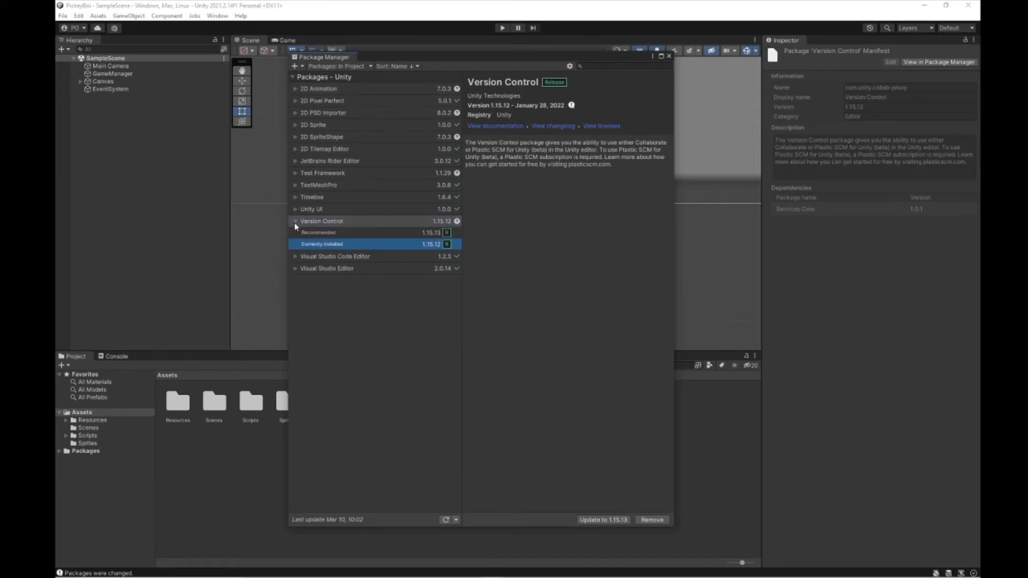
left_click(295, 224)
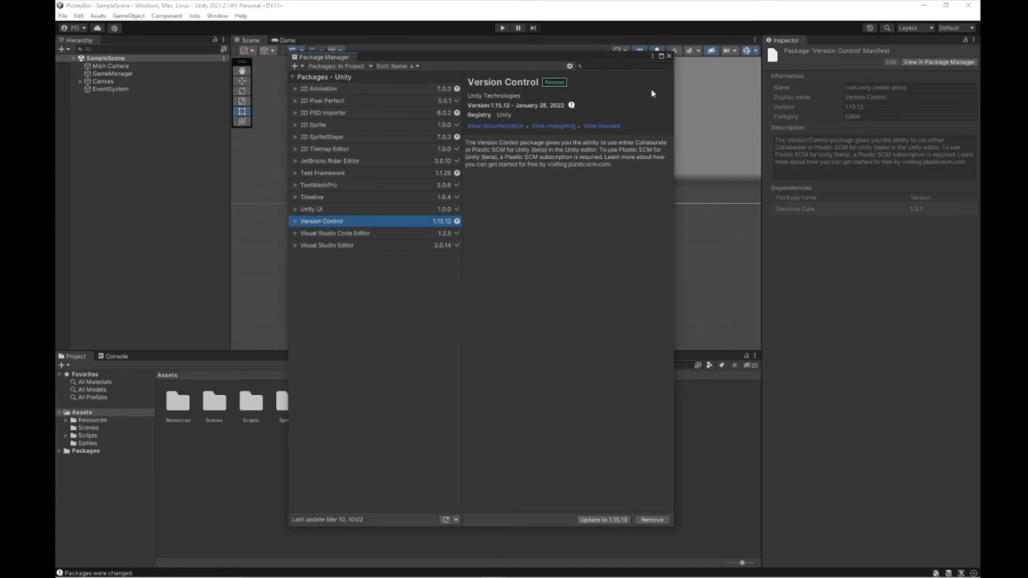
left_click(669, 56)
left_click(217, 16)
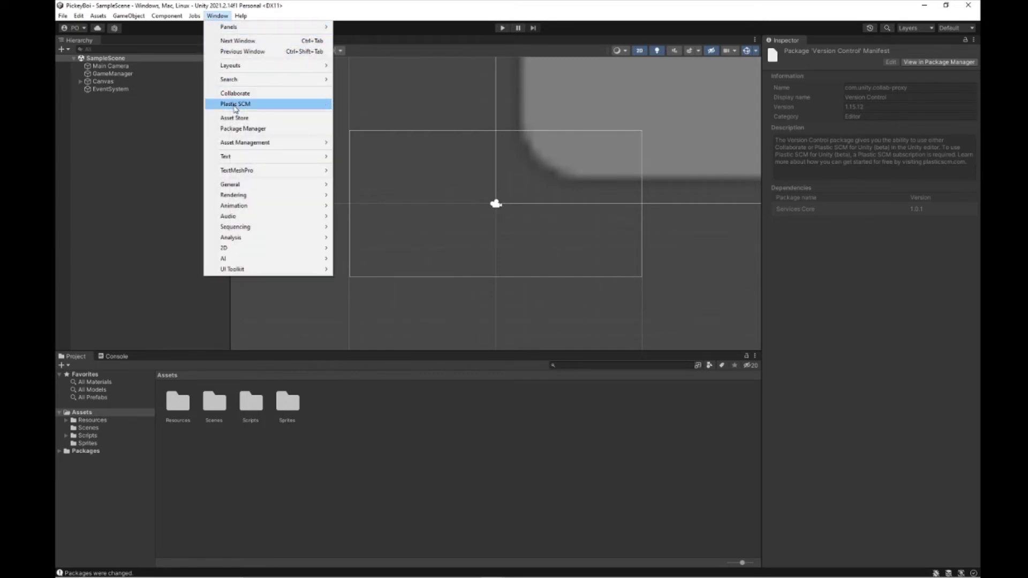
Open the Plastic SCM window from the Window menu.
left_click(234, 105)
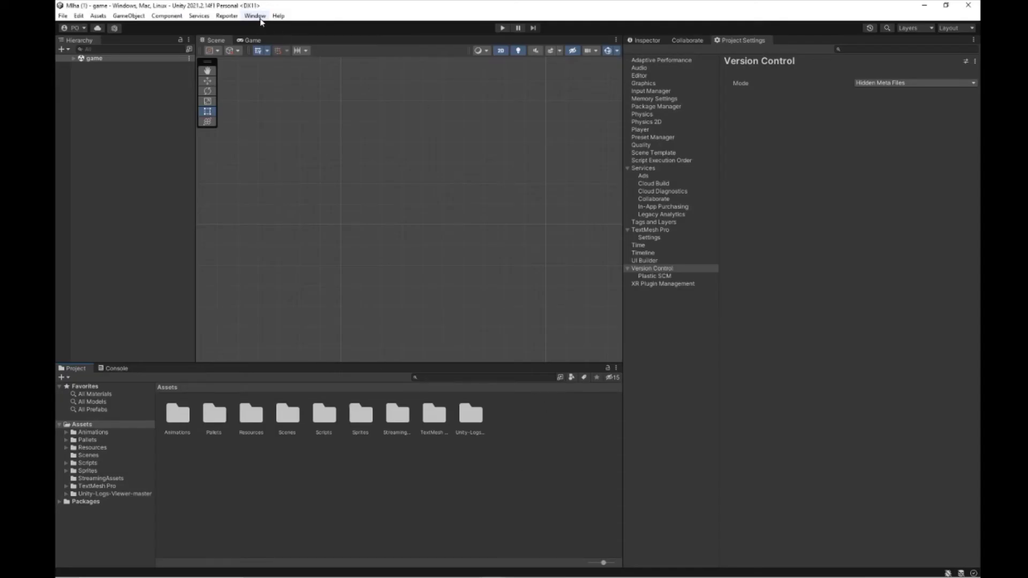
left_click(257, 16)
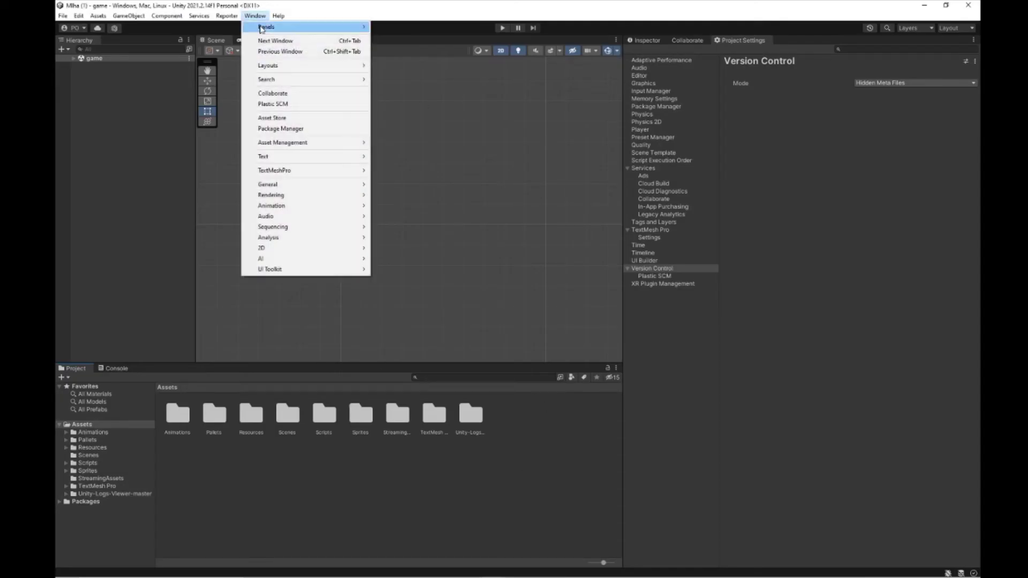
left_click(277, 105)
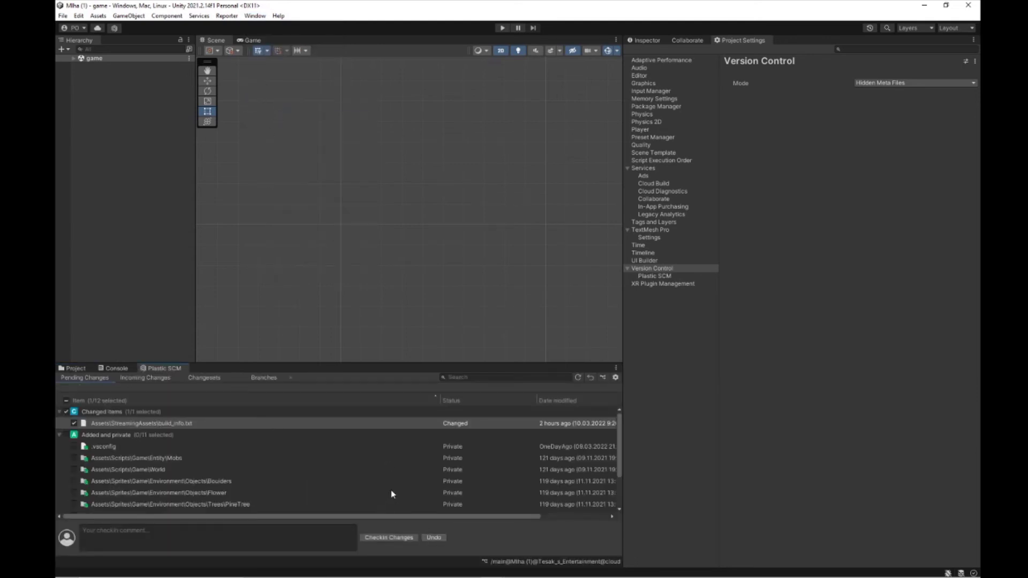
scroll(392, 494, "down", 3)
scroll(392, 494, "up", 3)
Browse the Incoming Changes, Changesets and Branches tabs, ending on Pending Changes.
left_click(145, 379)
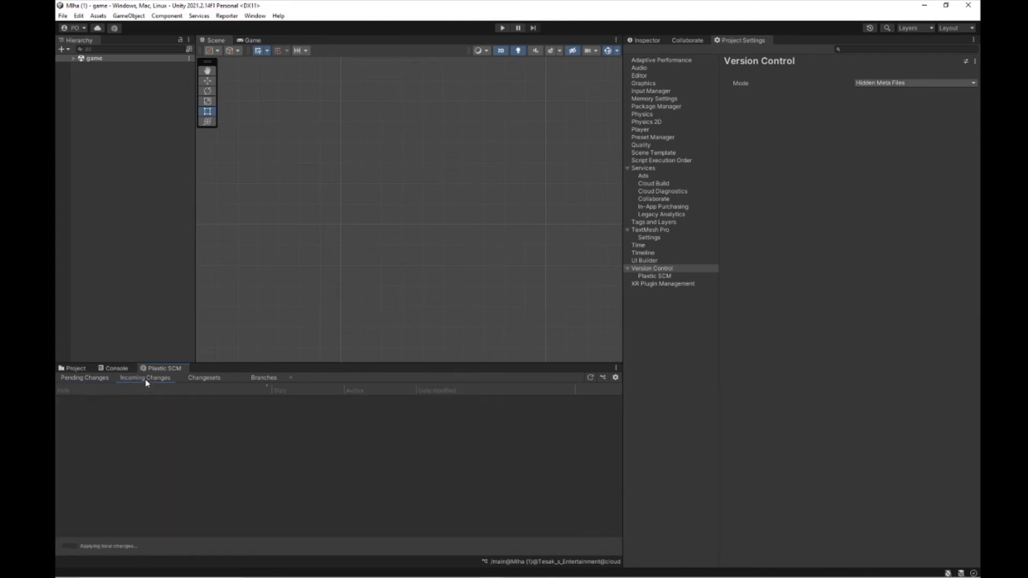
left_click(198, 379)
left_click(262, 378)
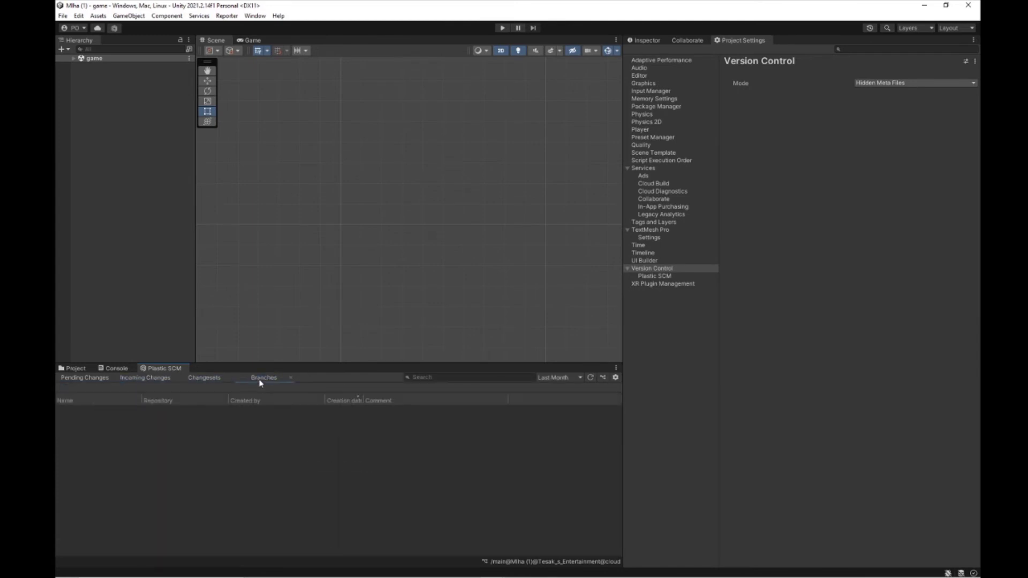
left_click(80, 379)
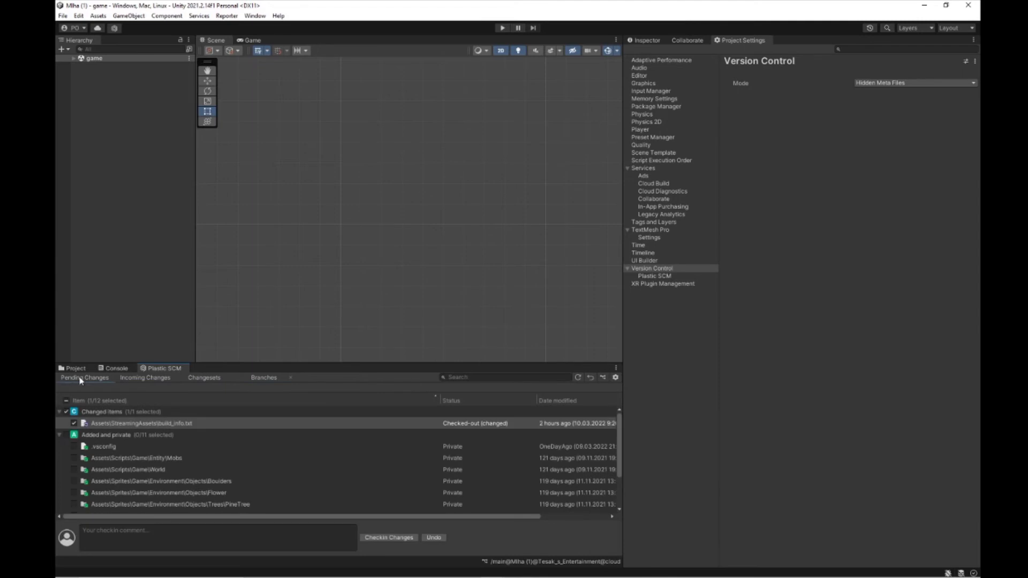